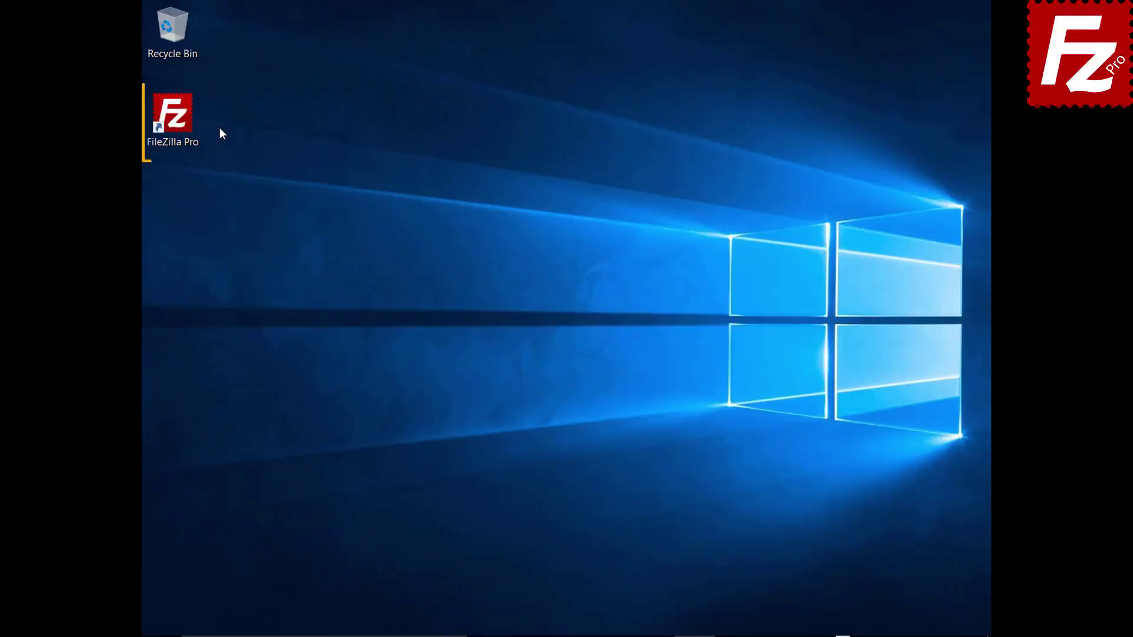
# Launch FileZilla Pro and open the Site Manager.
pyautogui.click(179, 122)
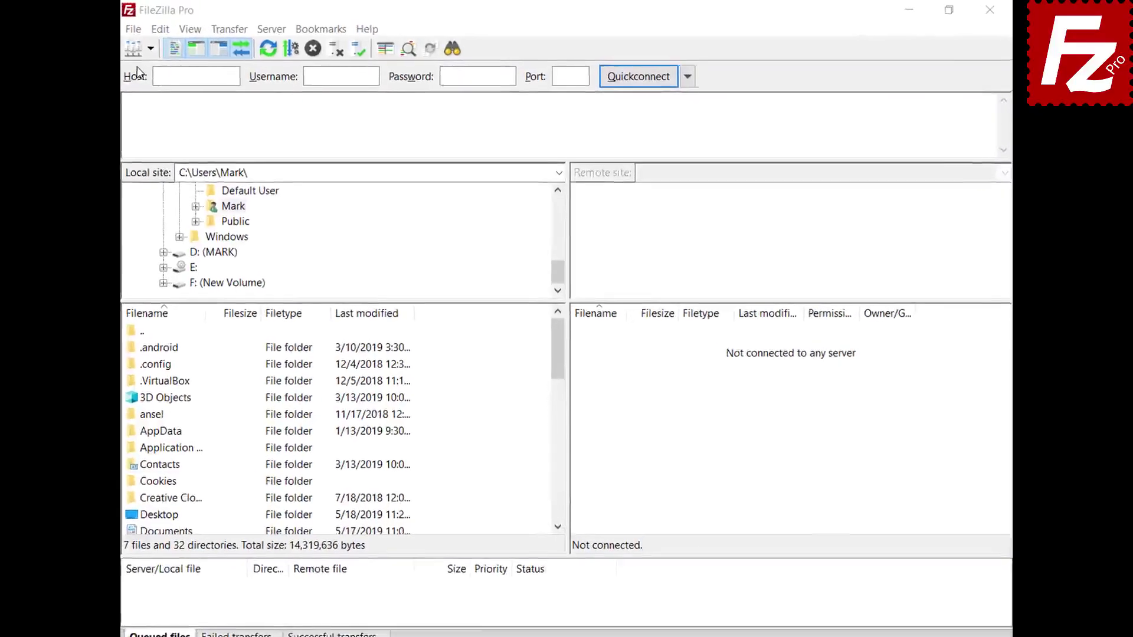
pyautogui.click(144, 27)
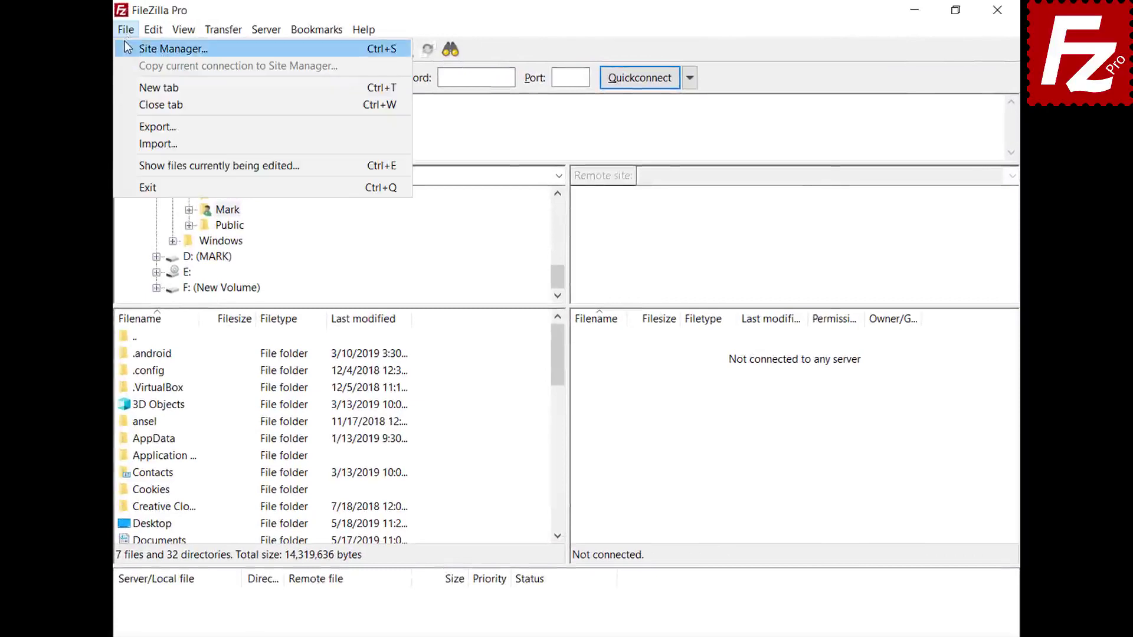
pyautogui.click(126, 48)
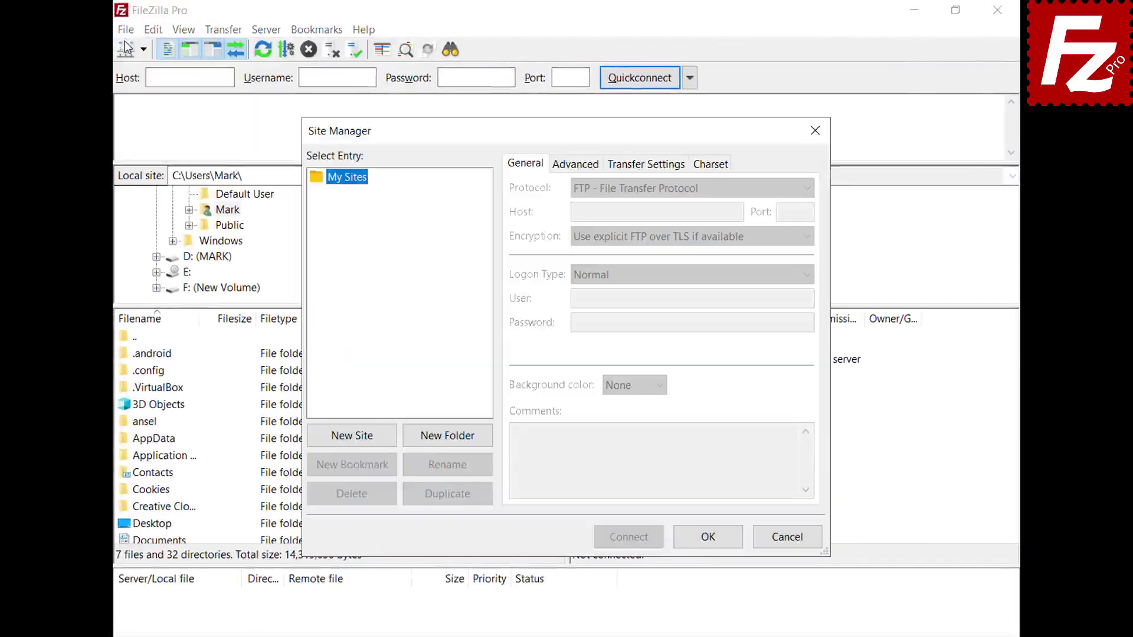
# Add a new site named 'OneDrive' using the Microsoft OneDrive protocol and connect to it.
pyautogui.click(352, 440)
pyautogui.write('OneDrive')
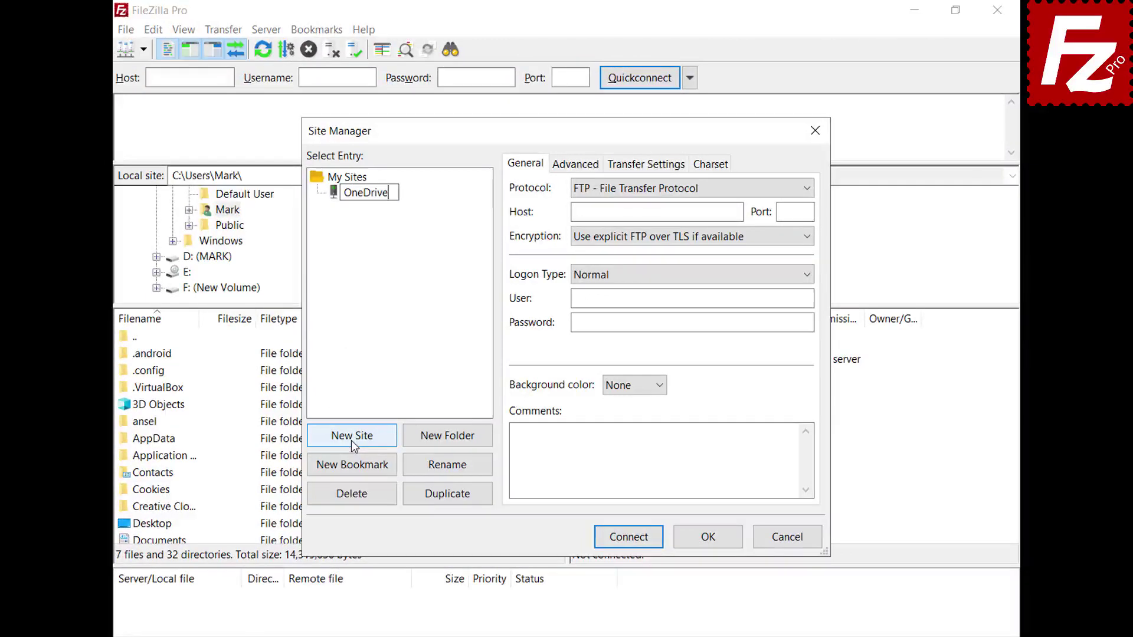
pyautogui.click(806, 188)
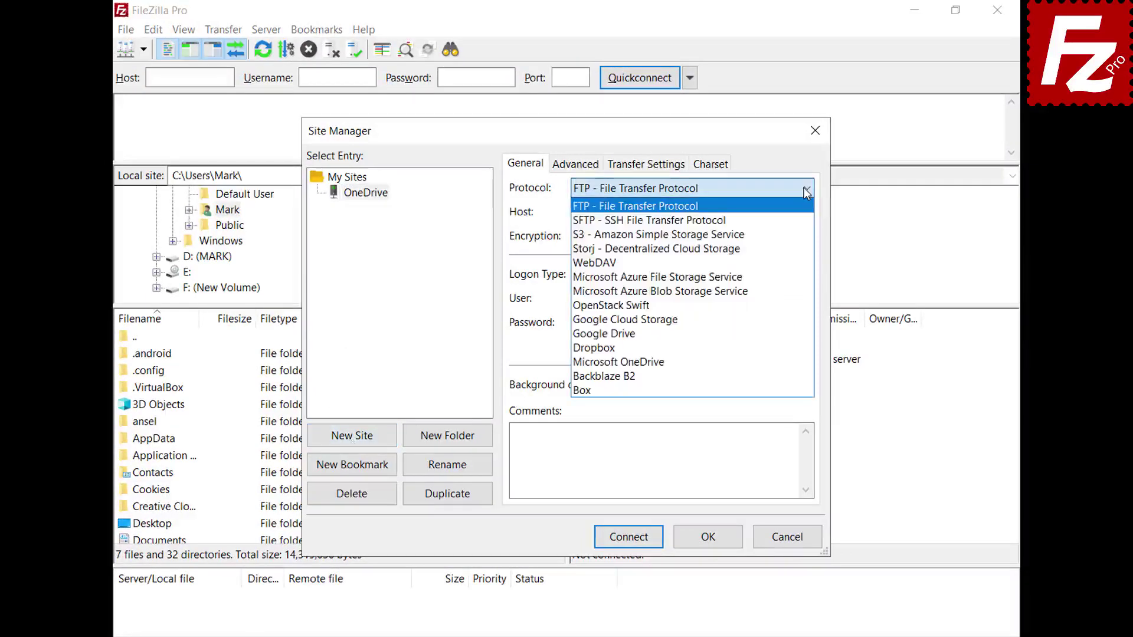
pyautogui.click(810, 361)
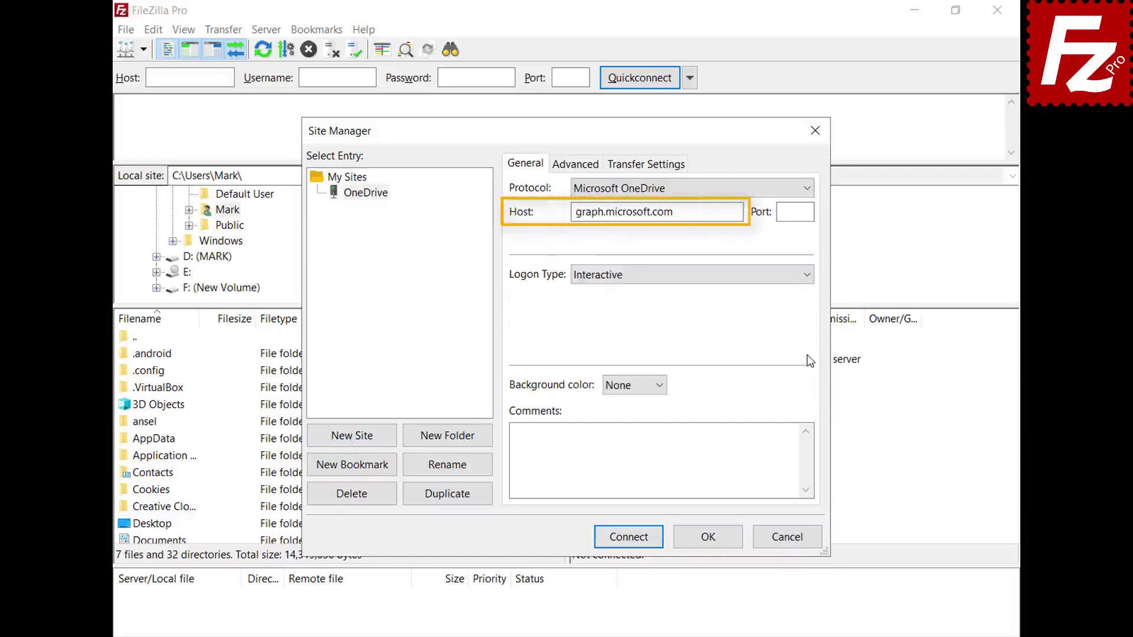
pyautogui.click(628, 540)
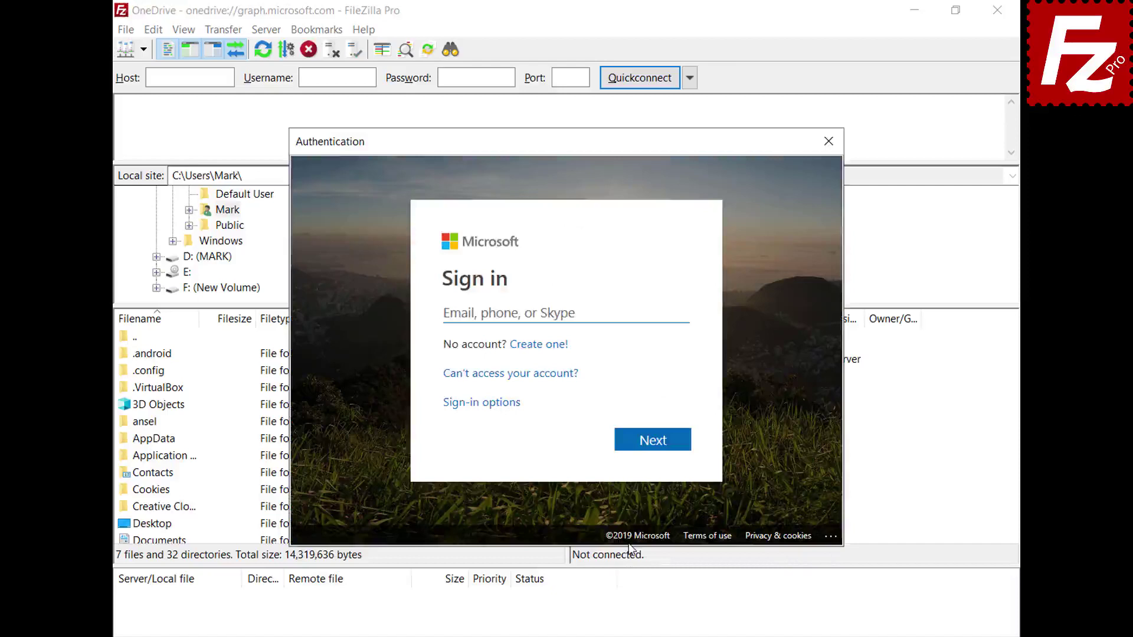
# Sign in with the Microsoft account e-mail and password, then grant FileZilla Pro access to the files.
pyautogui.hotkey('ctrl', 'v')
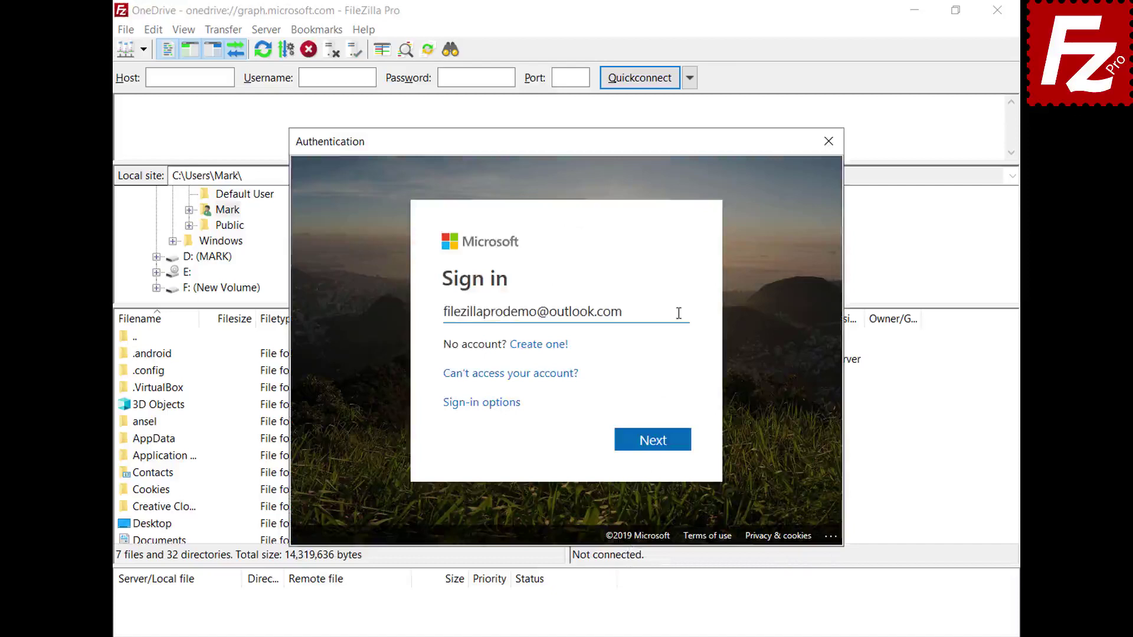
pyautogui.click(653, 446)
pyautogui.hotkey('ctrl', 'v')
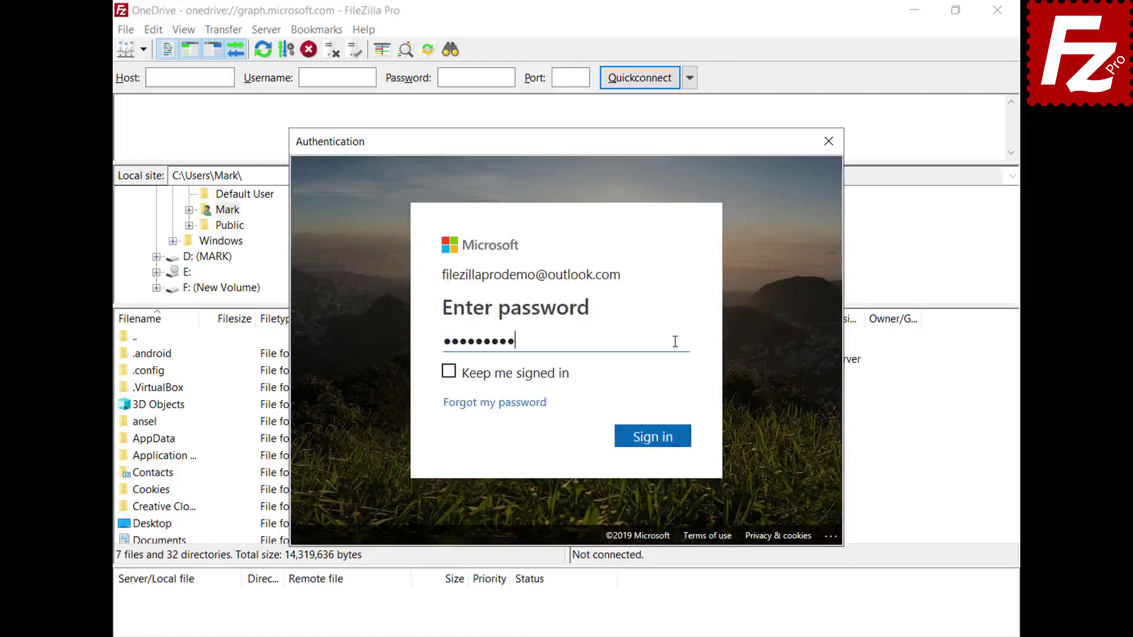
pyautogui.click(655, 439)
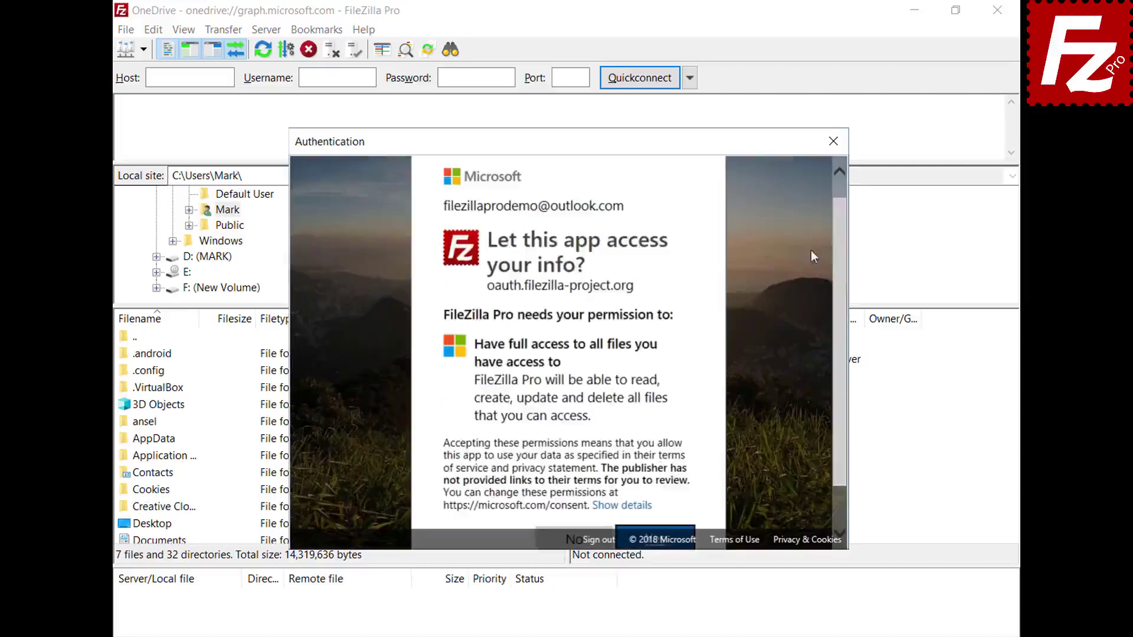
pyautogui.scroll(-2, 840, 247)
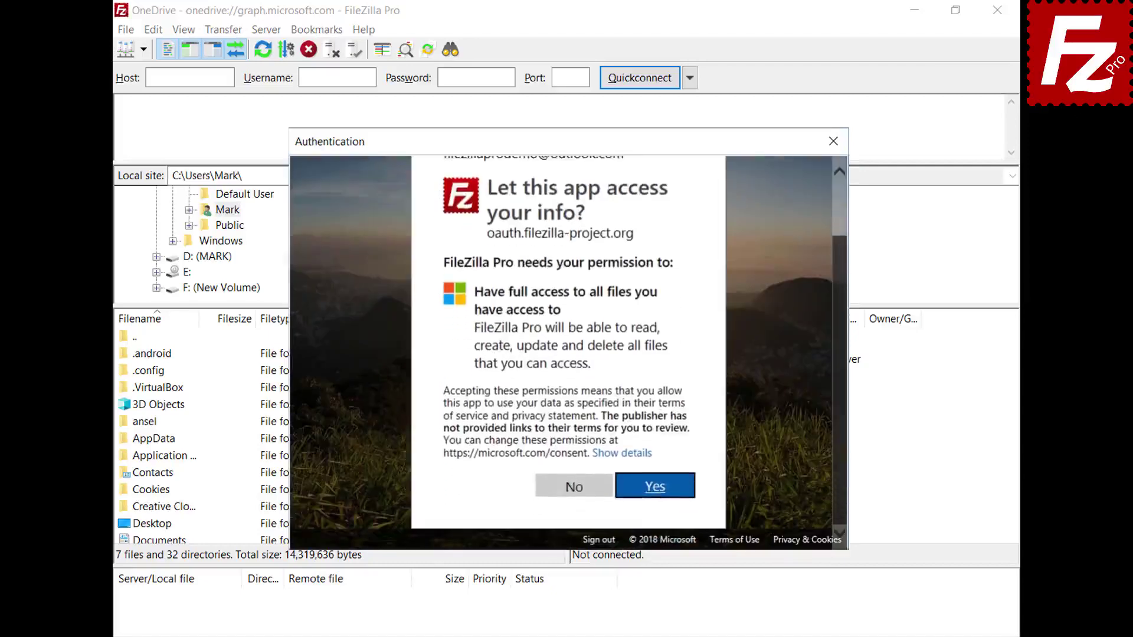
pyautogui.click(660, 501)
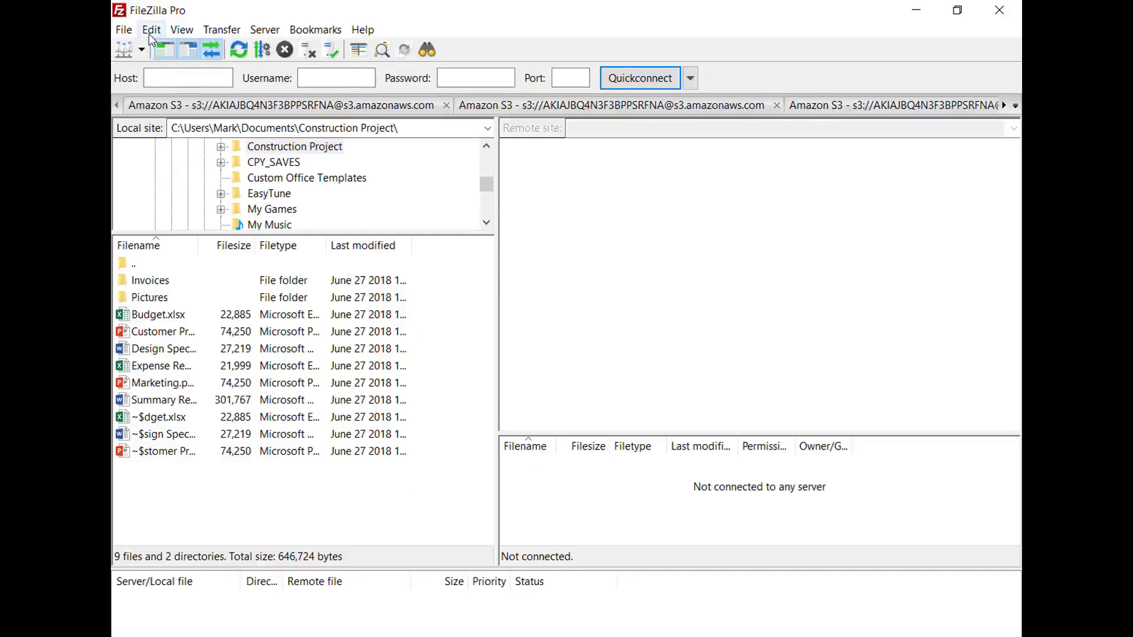
# In Settings > Passwords, protect saved passwords with a master password, entering it twice.
pyautogui.click(157, 85)
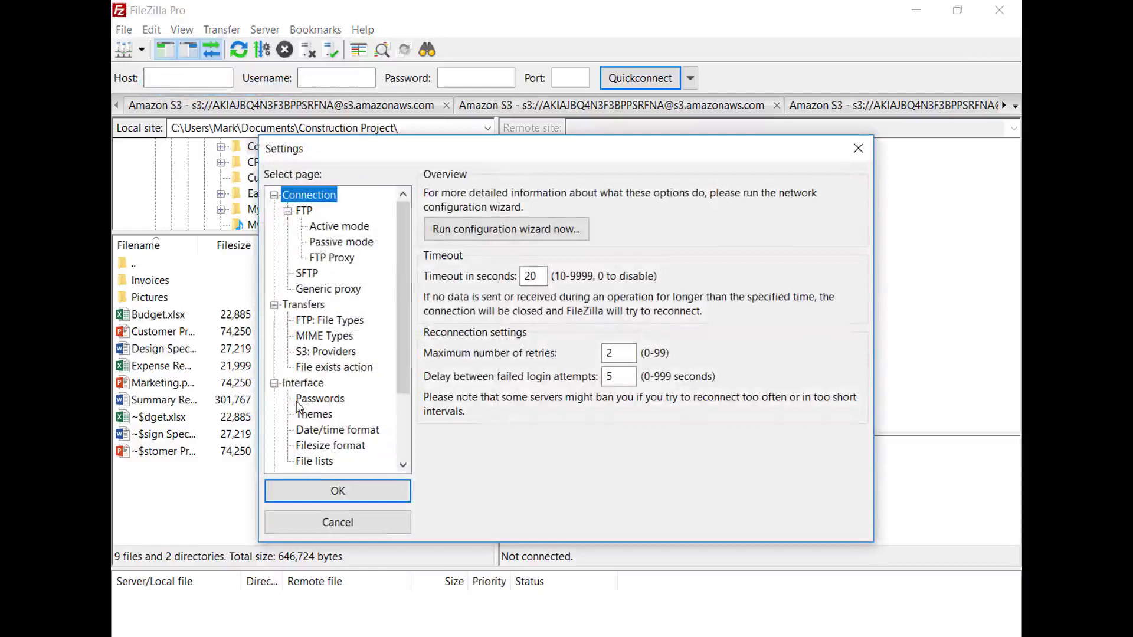
pyautogui.click(298, 400)
pyautogui.click(432, 238)
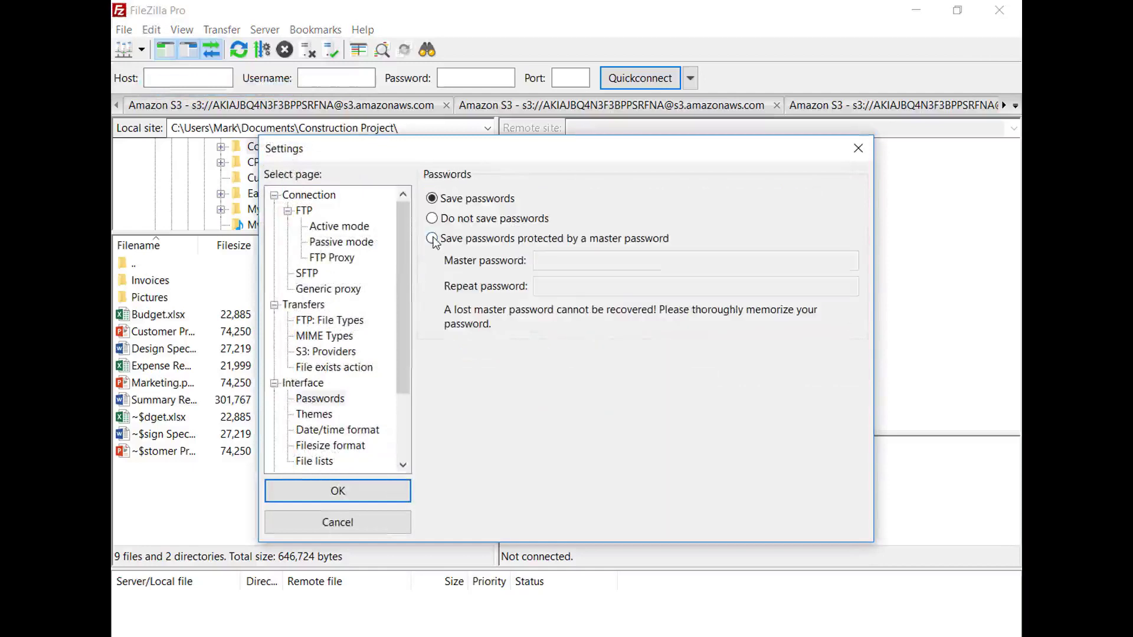
pyautogui.click(828, 260)
pyautogui.write('•••••••••••')
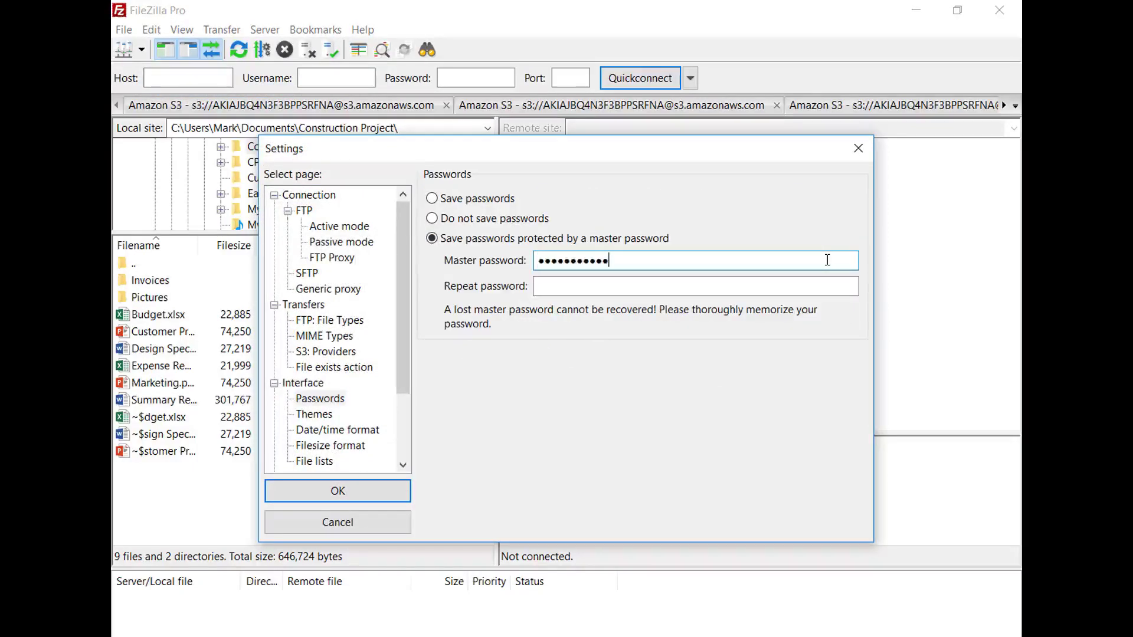
pyautogui.click(850, 286)
pyautogui.write('•••••••••••')
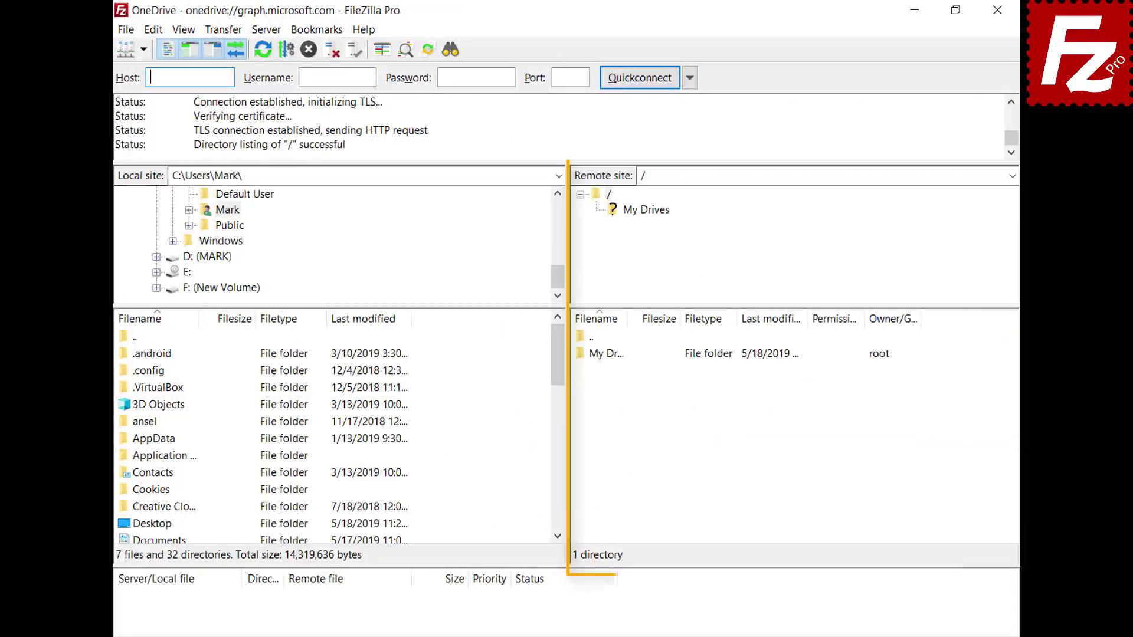
# Open My Drives and then the OneDrive folder in the remote pane.
pyautogui.doubleClick(610, 360)
pyautogui.doubleClick(610, 360)
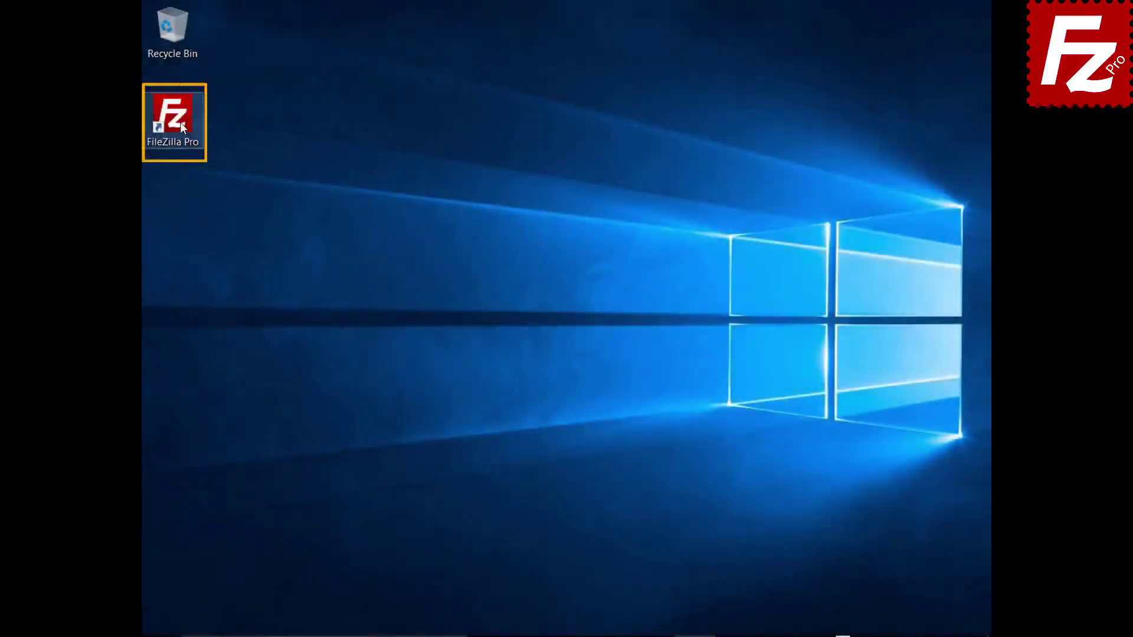
# Relaunch FileZilla Pro and open the Site Manager.
pyautogui.doubleClick(175, 116)
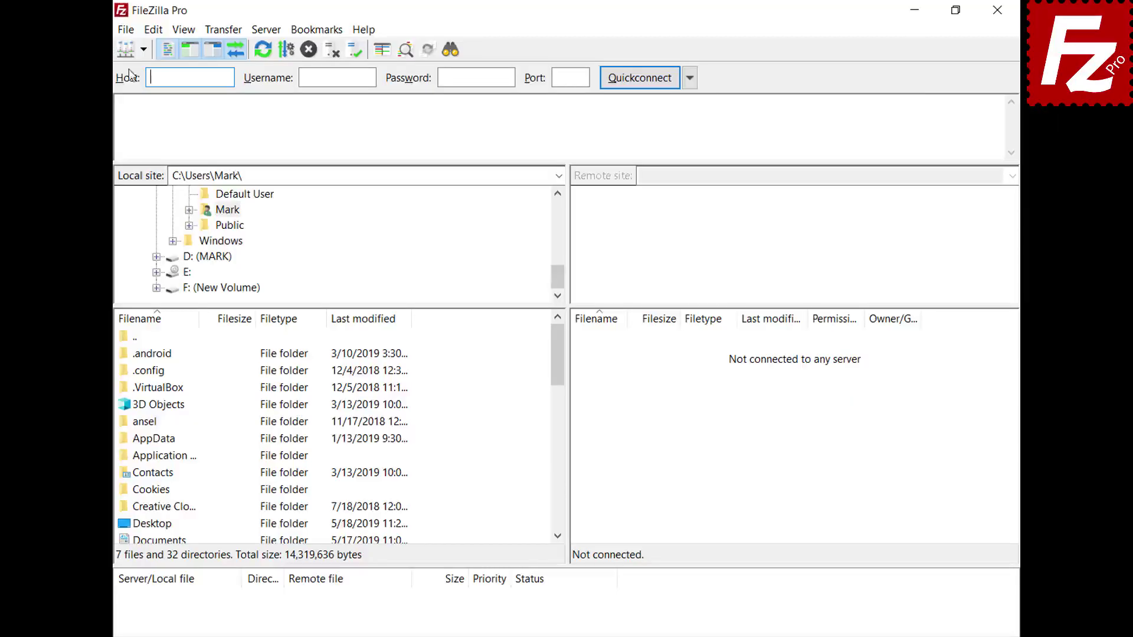
pyautogui.click(126, 30)
pyautogui.click(129, 51)
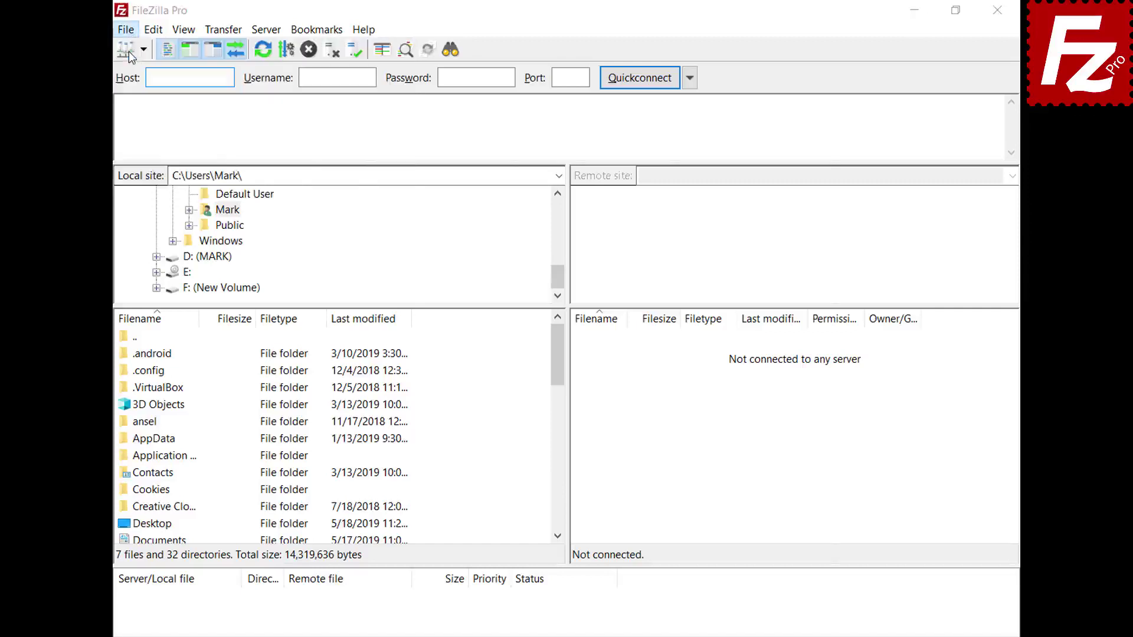
# Add a new site named 'OneDrive for Business' using the Microsoft OneDrive protocol.
pyautogui.click(357, 441)
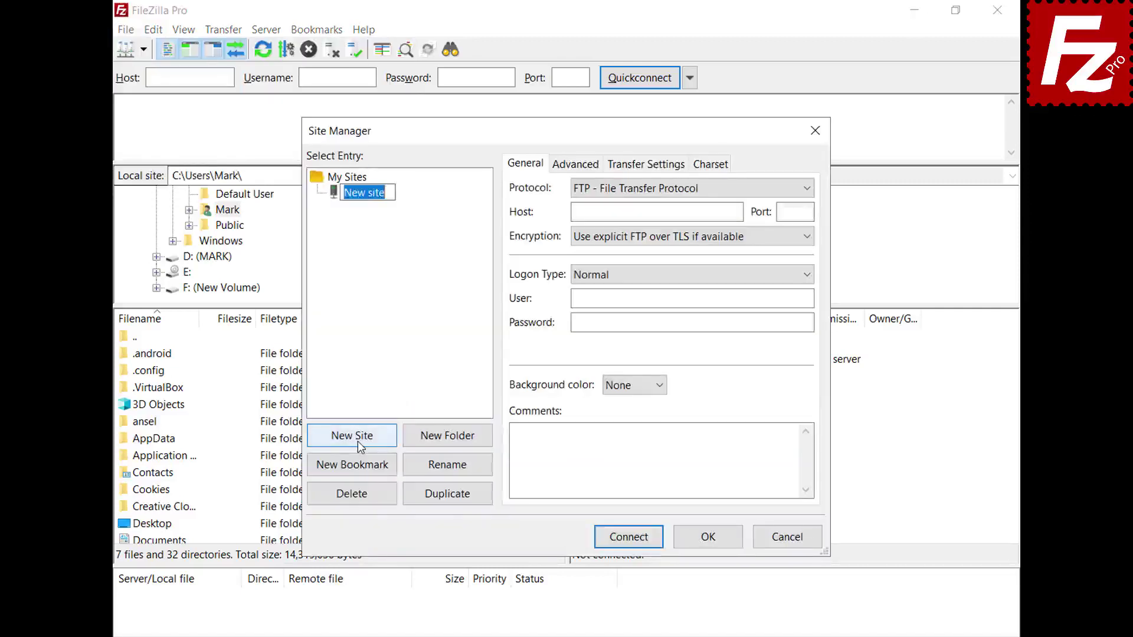
pyautogui.write('OneDrive')
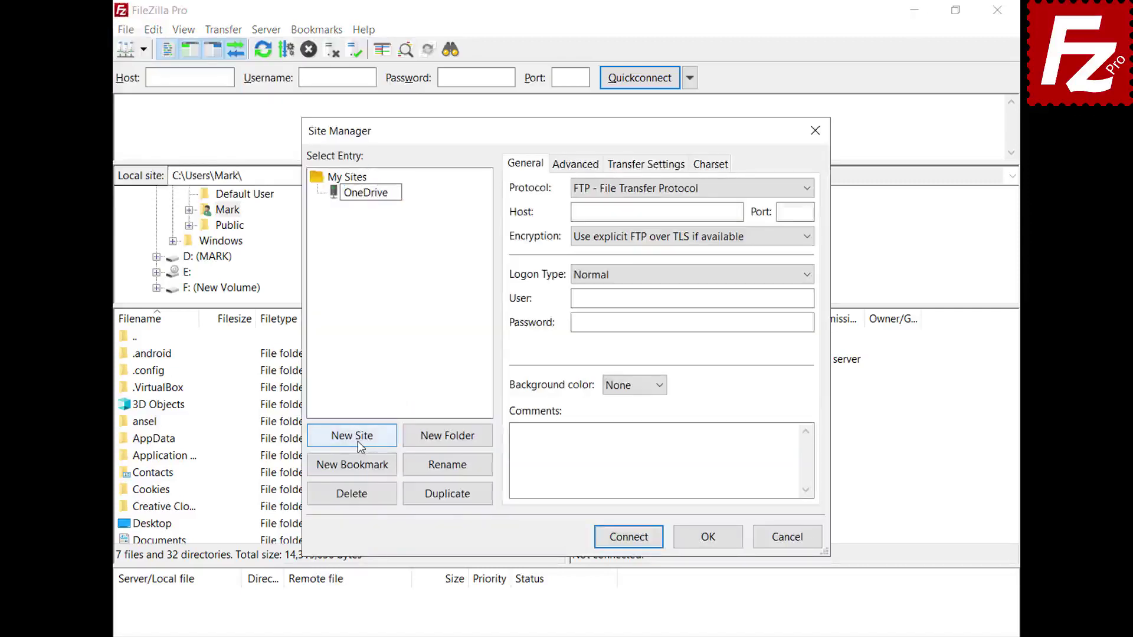
pyautogui.write(' for Business')
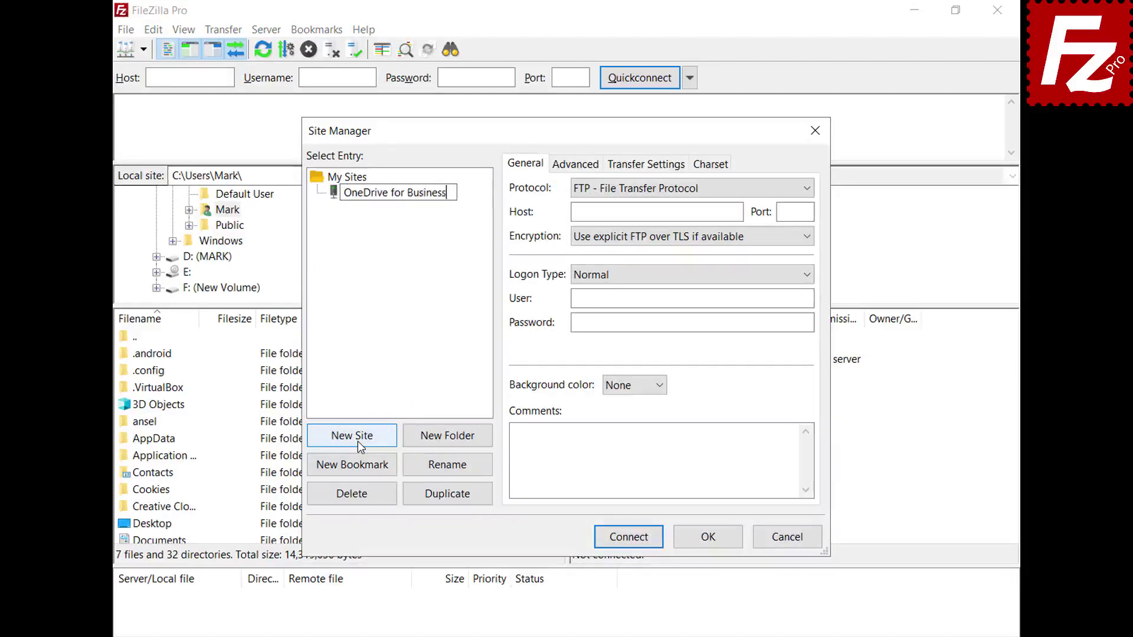
pyautogui.click(812, 189)
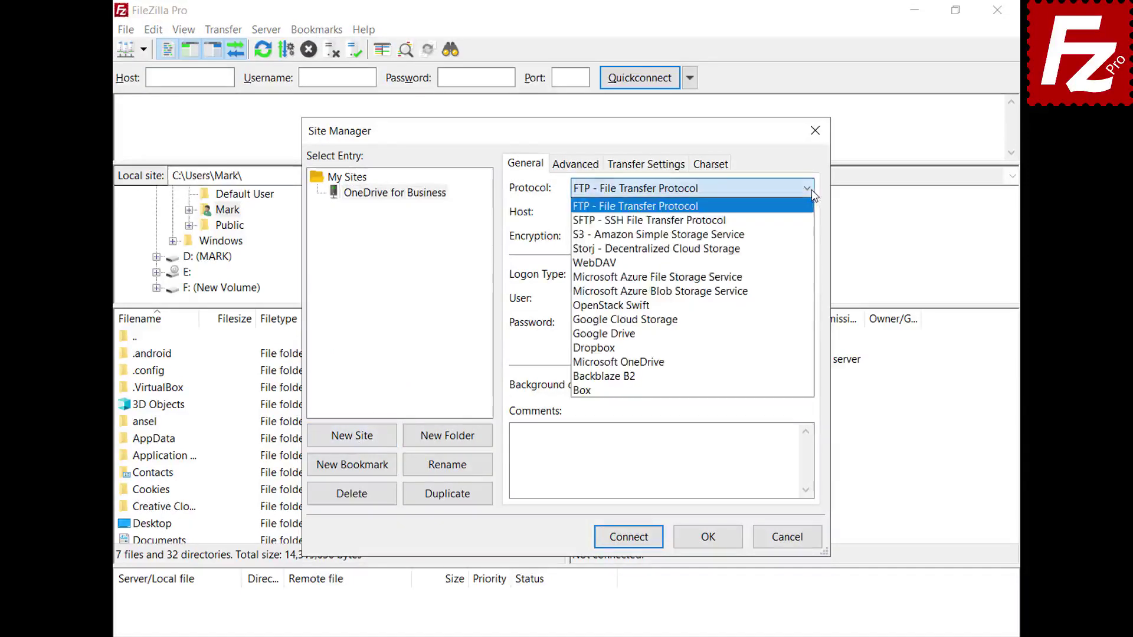
pyautogui.click(795, 362)
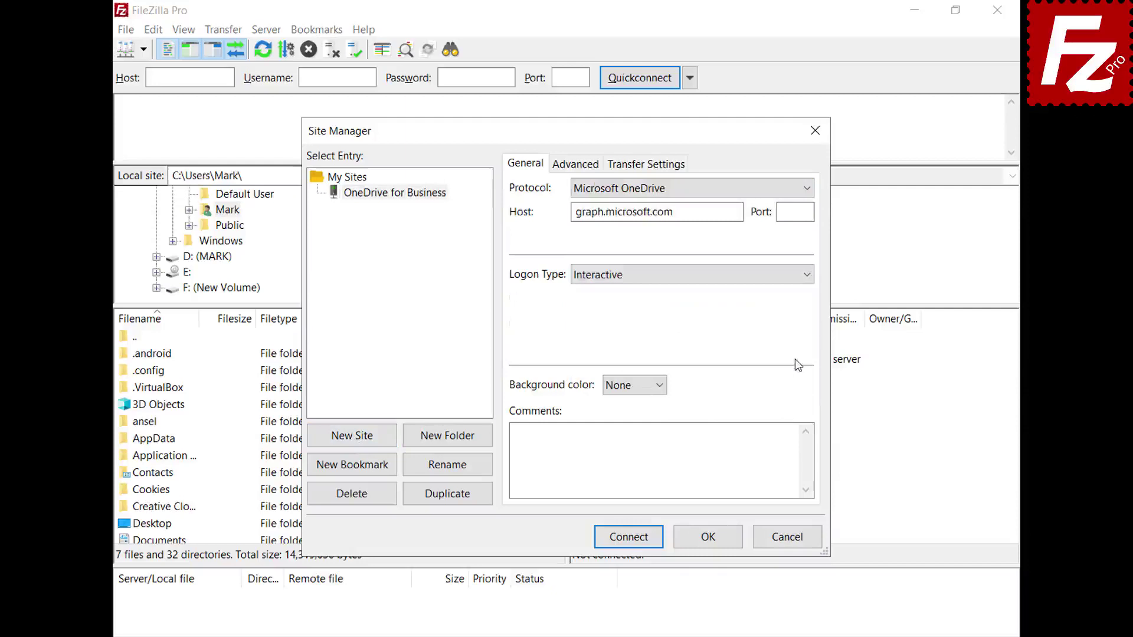
# Connect to the OneDrive for Business site and sign in with the Microsoft account e-mail and password.
pyautogui.click(628, 537)
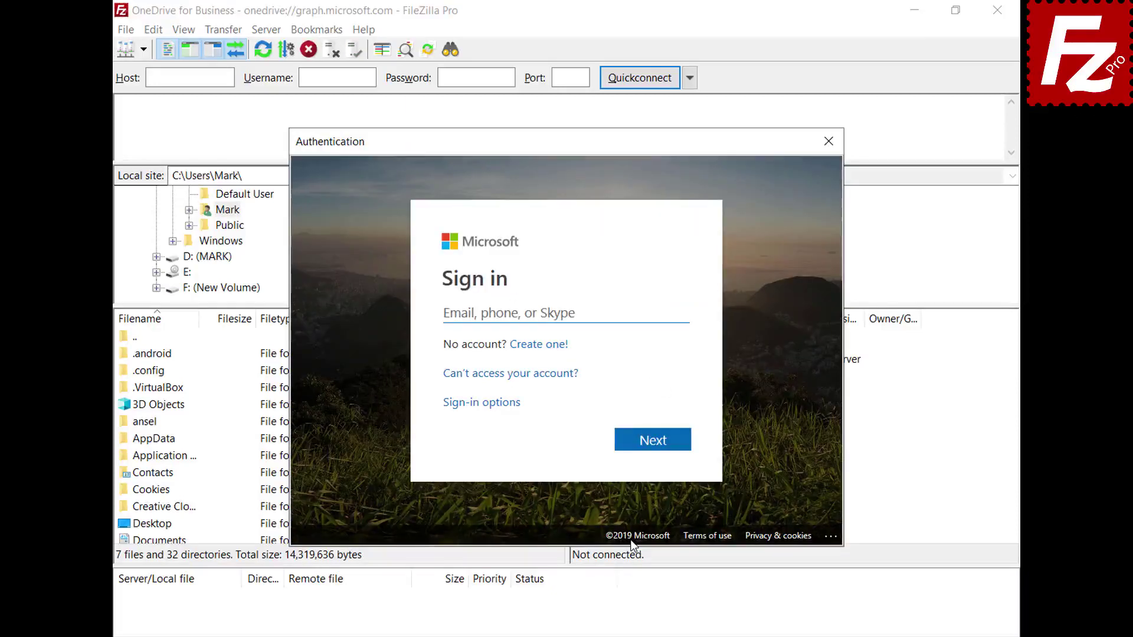
pyautogui.hotkey('ctrl', 'v')
pyautogui.click(657, 448)
pyautogui.hotkey('ctrl', 'v')
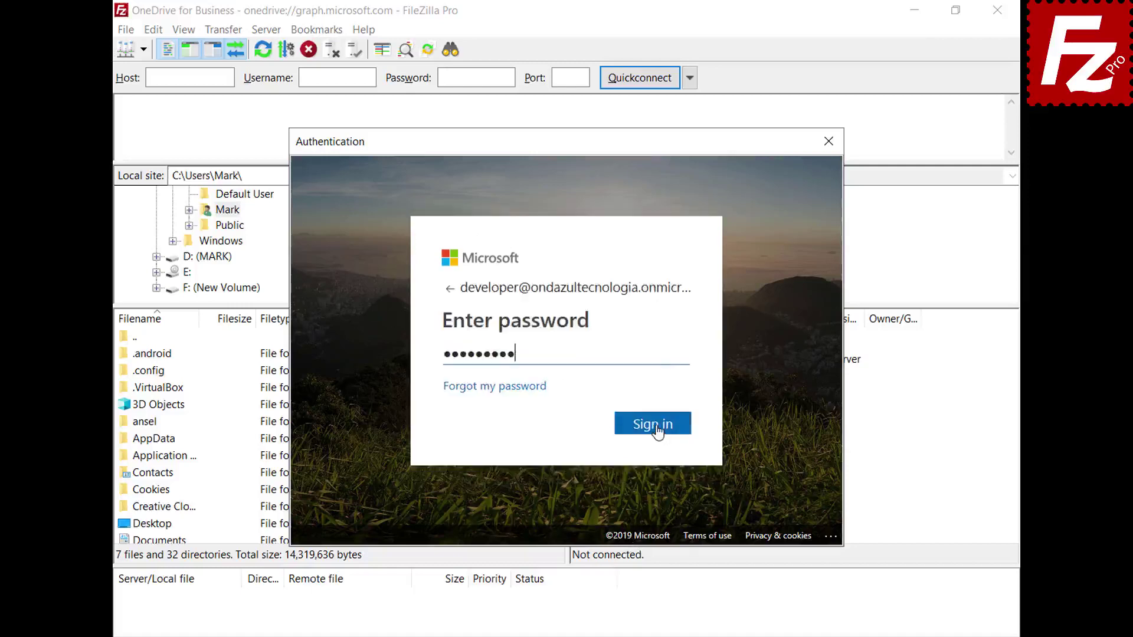
pyautogui.click(655, 426)
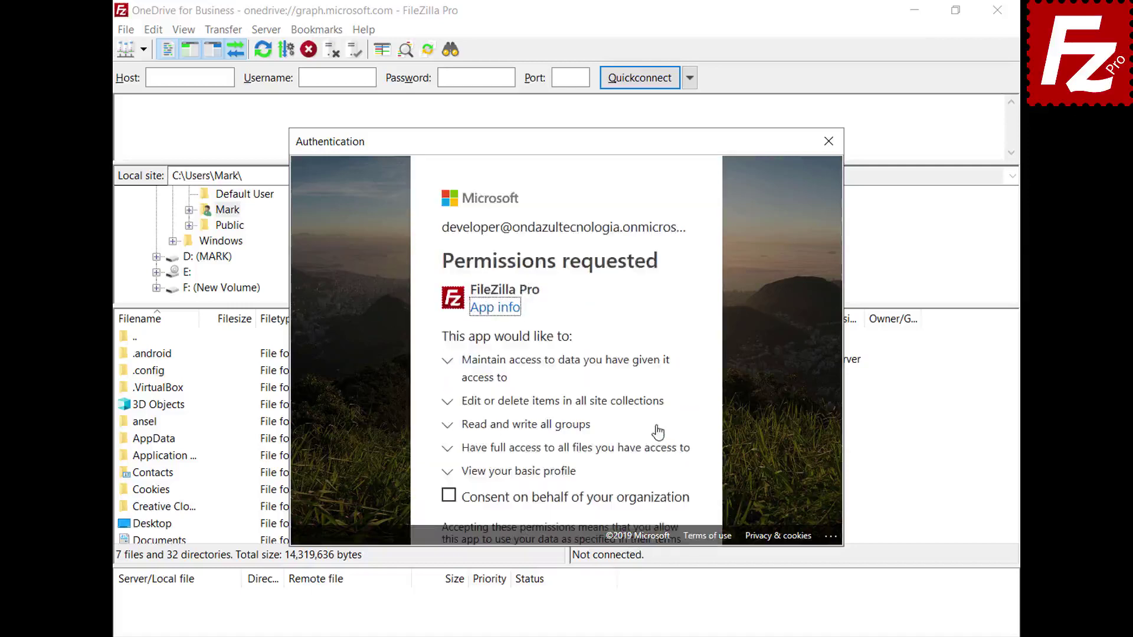
# Consent on behalf of the organization and accept the requested permissions.
pyautogui.click(449, 497)
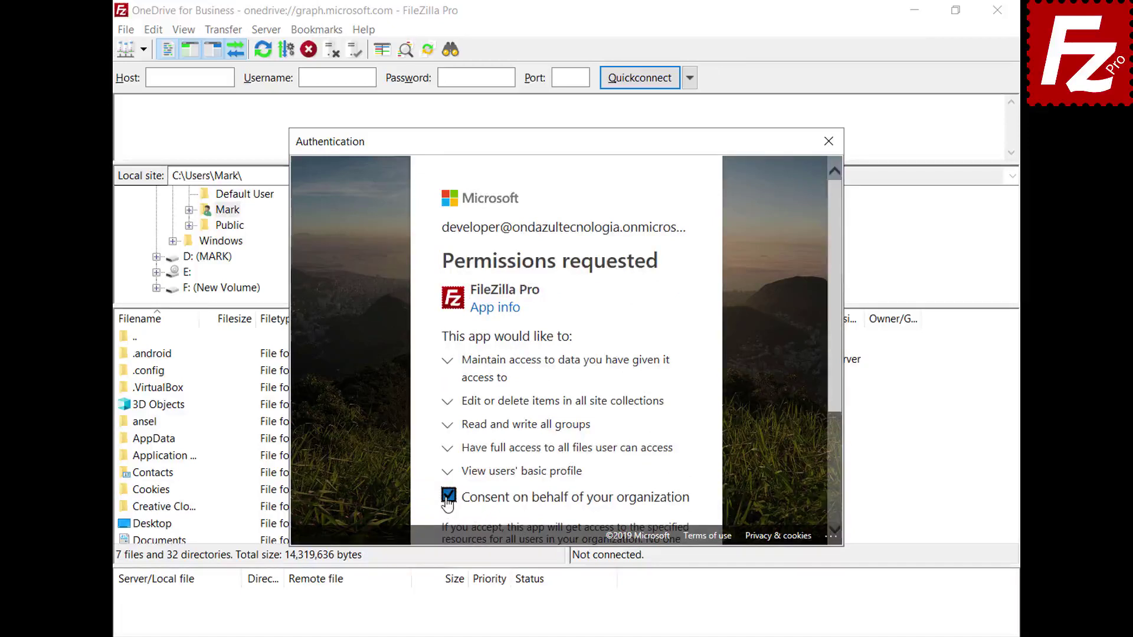
pyautogui.moveTo(834, 385); pyautogui.dragTo(832, 514)
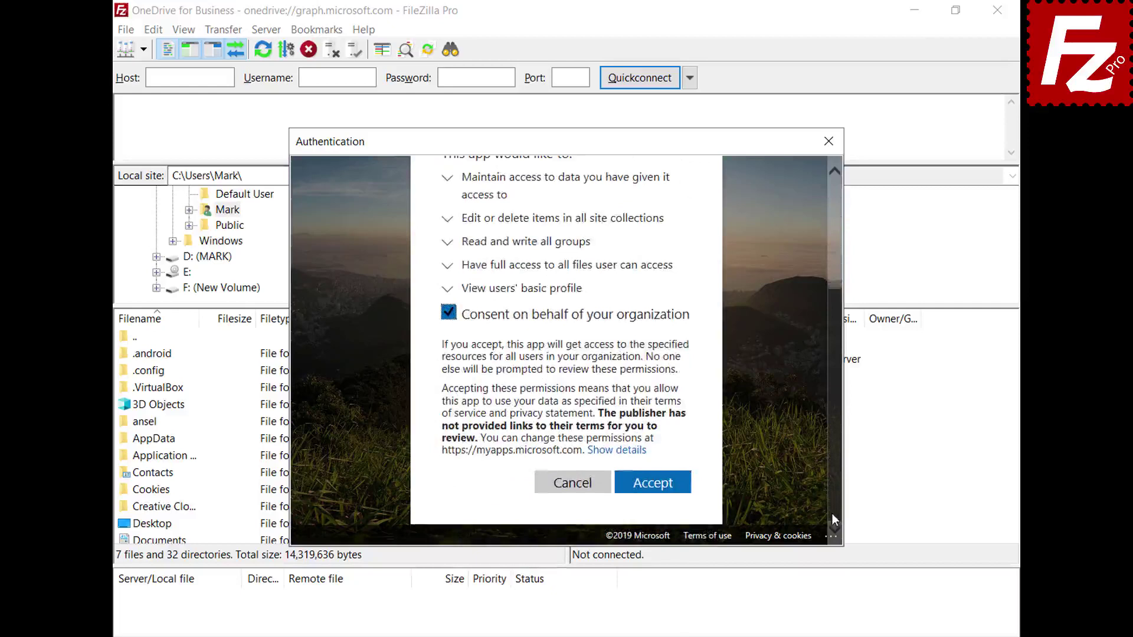
pyautogui.click(650, 485)
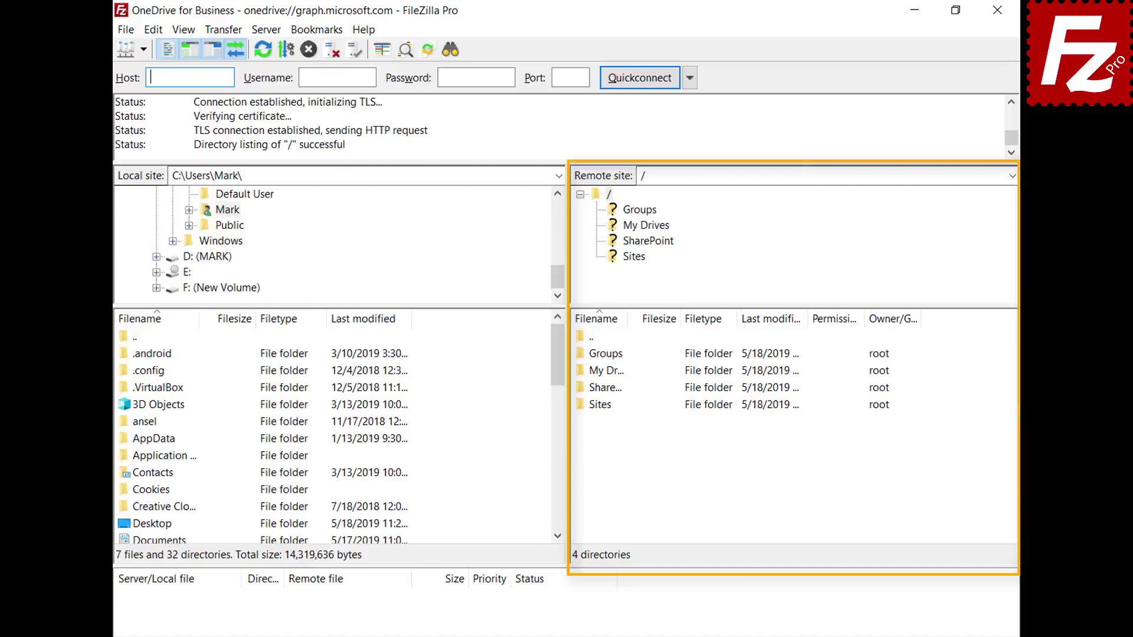
# Browse the remote pane into My Drives, then into /My Drives/OneDrive.
pyautogui.doubleClick(600, 372)
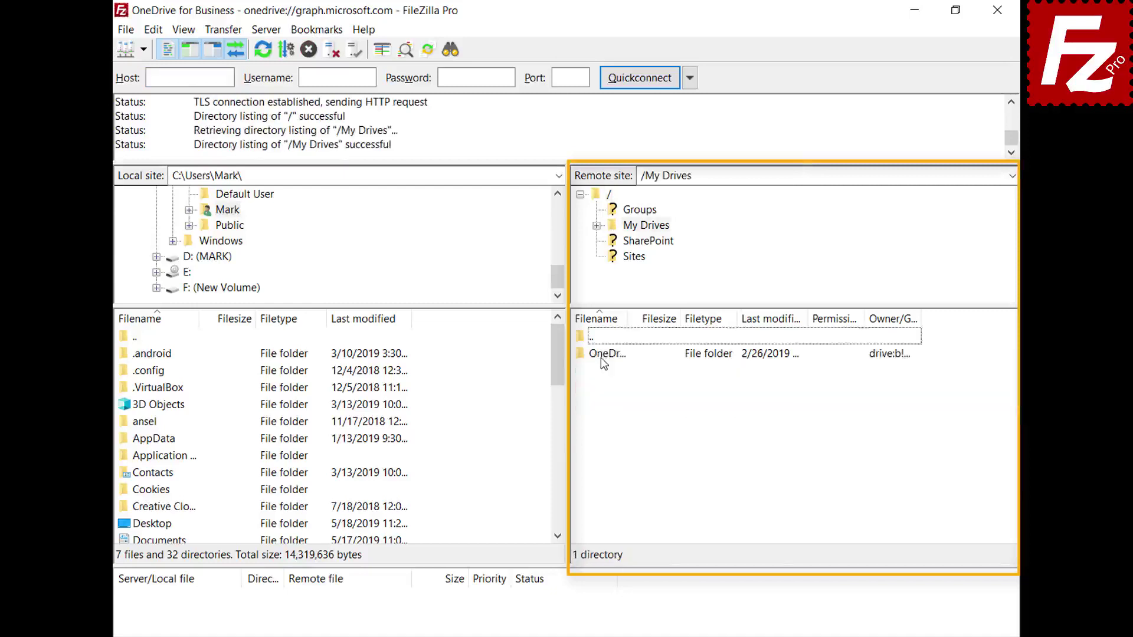
pyautogui.doubleClick(602, 354)
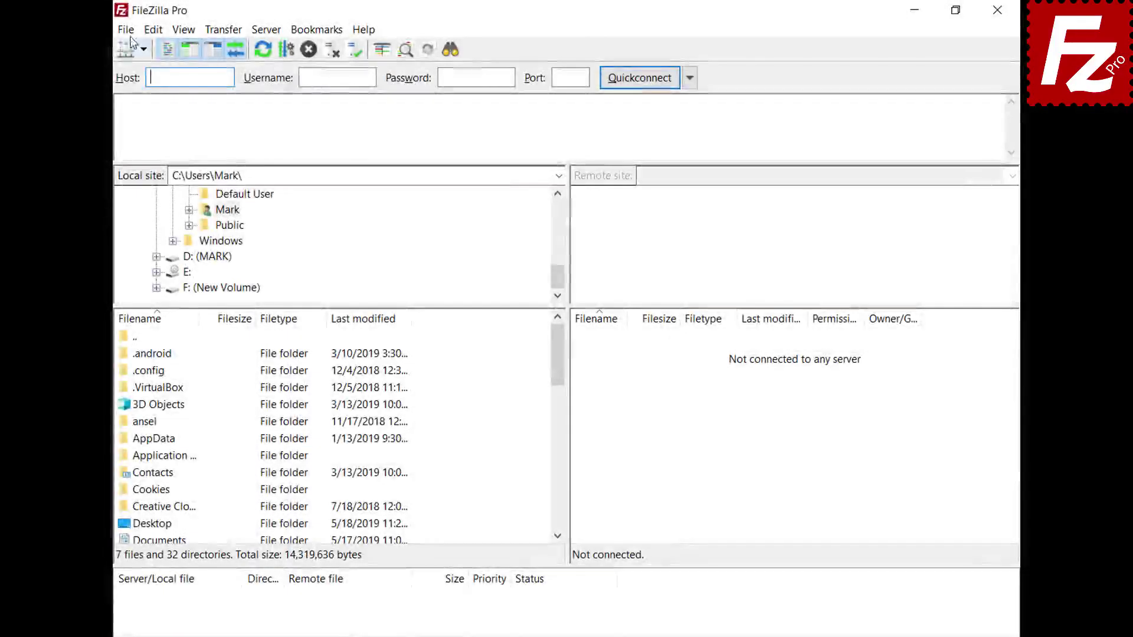
# In Site Manager, add 'OneDrive for Business' with the Microsoft OneDrive protocol and connect.
pyautogui.click(127, 30)
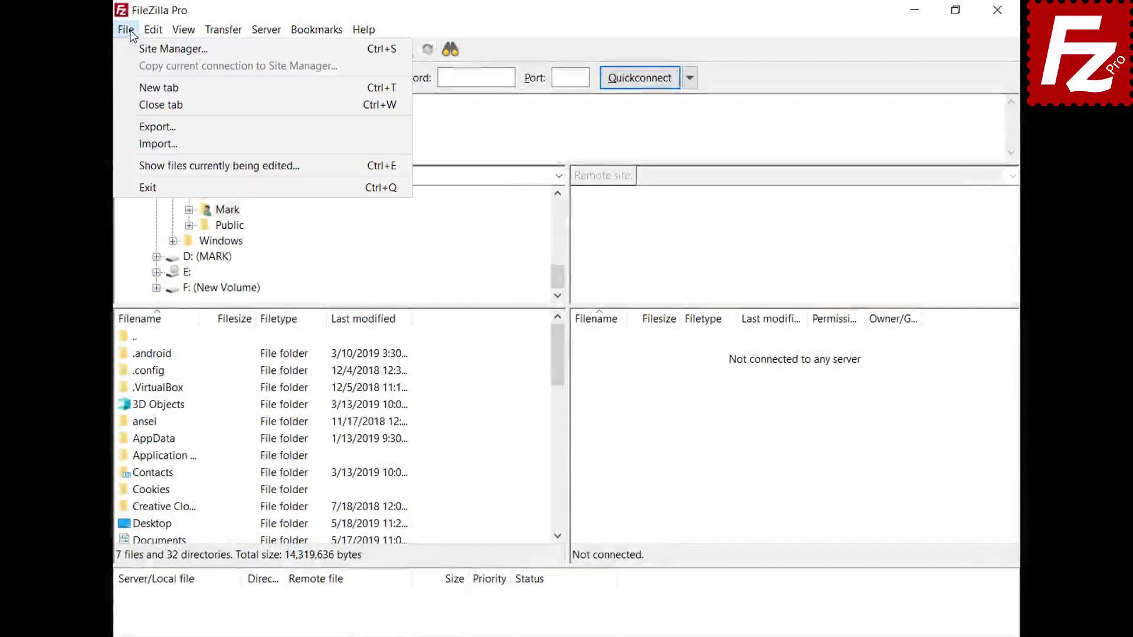
pyautogui.click(134, 49)
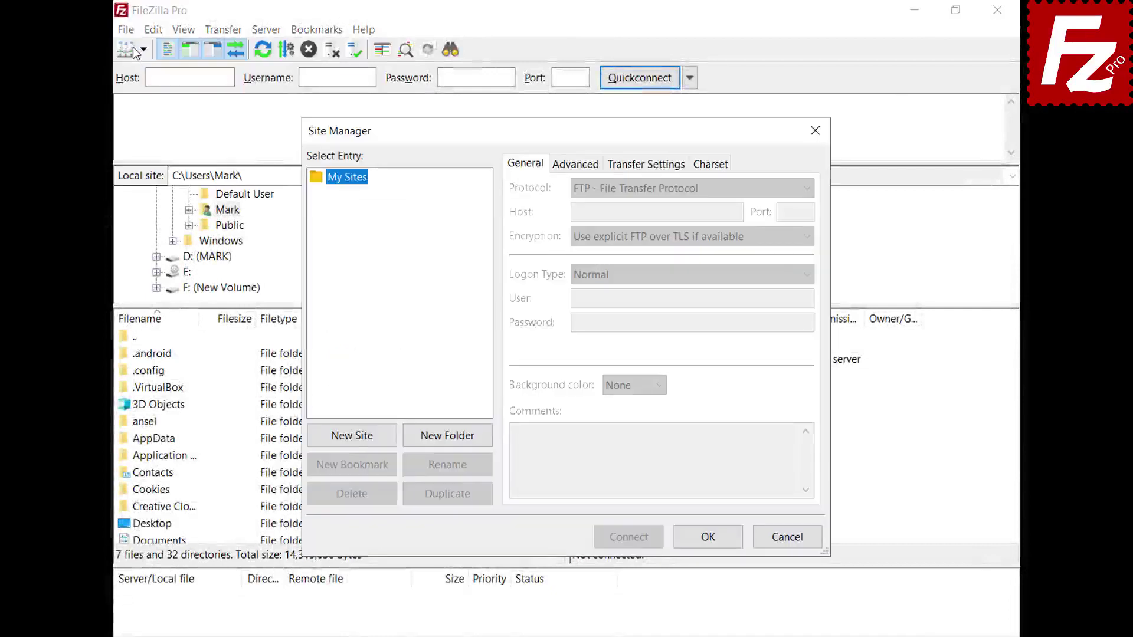
pyautogui.click(352, 437)
pyautogui.write('OneDr')
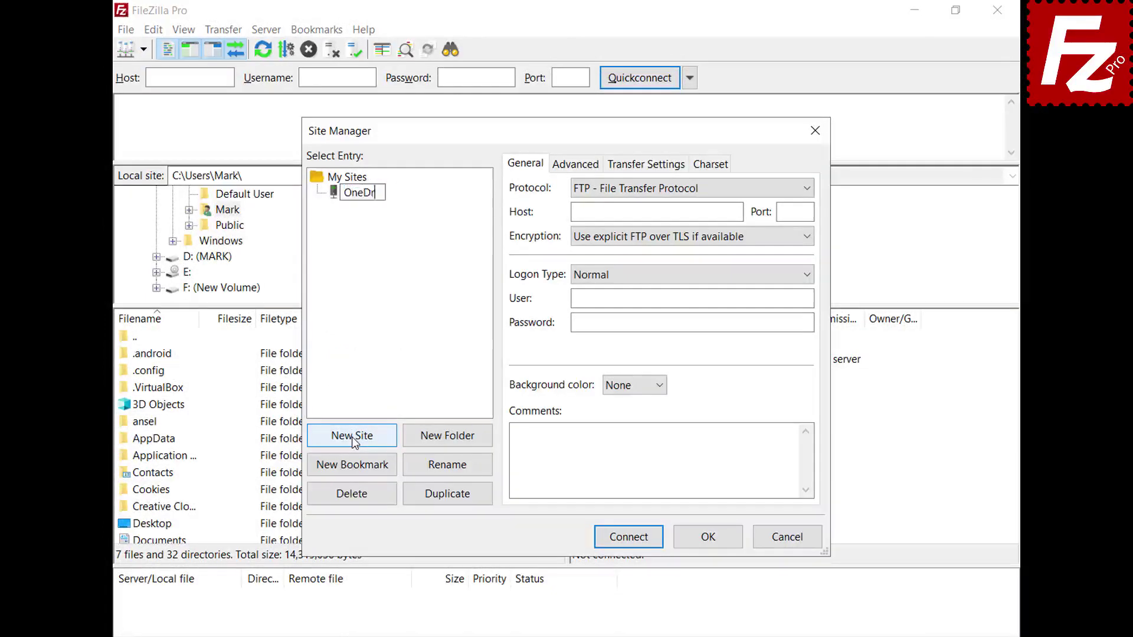
pyautogui.write('ive for Busine')
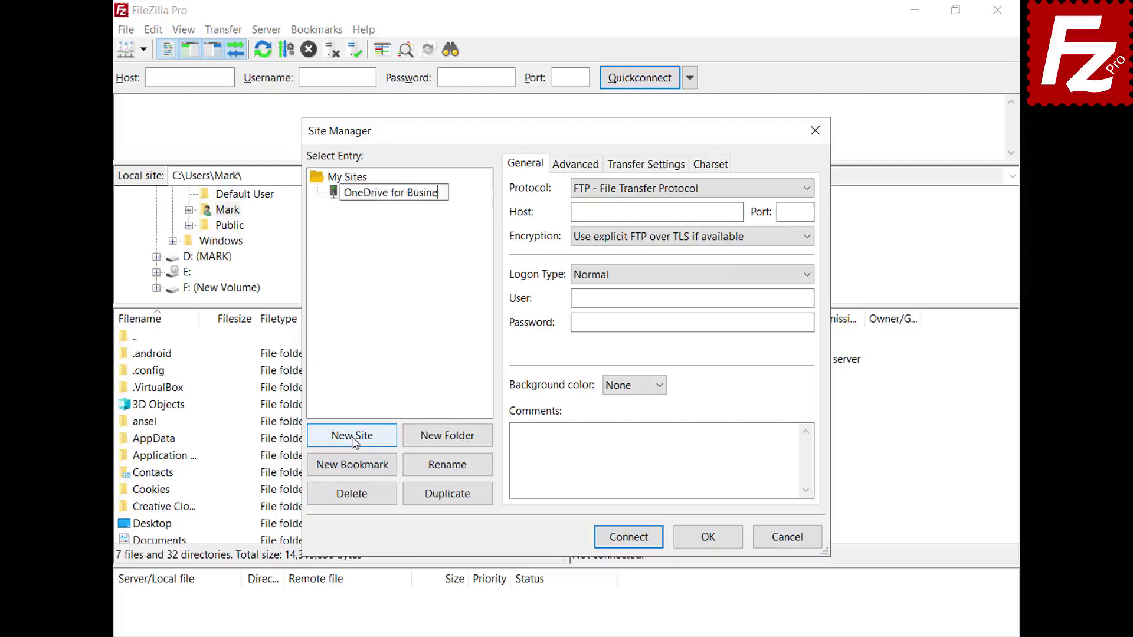
pyautogui.write('ss')
pyautogui.press('Return')
pyautogui.click(806, 189)
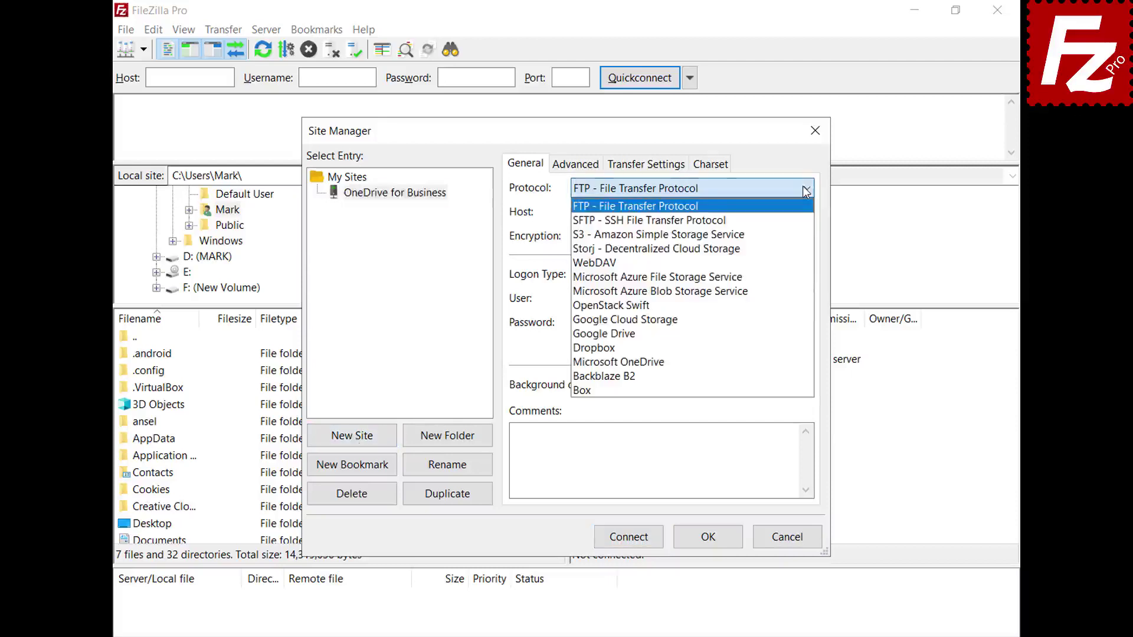
pyautogui.click(780, 362)
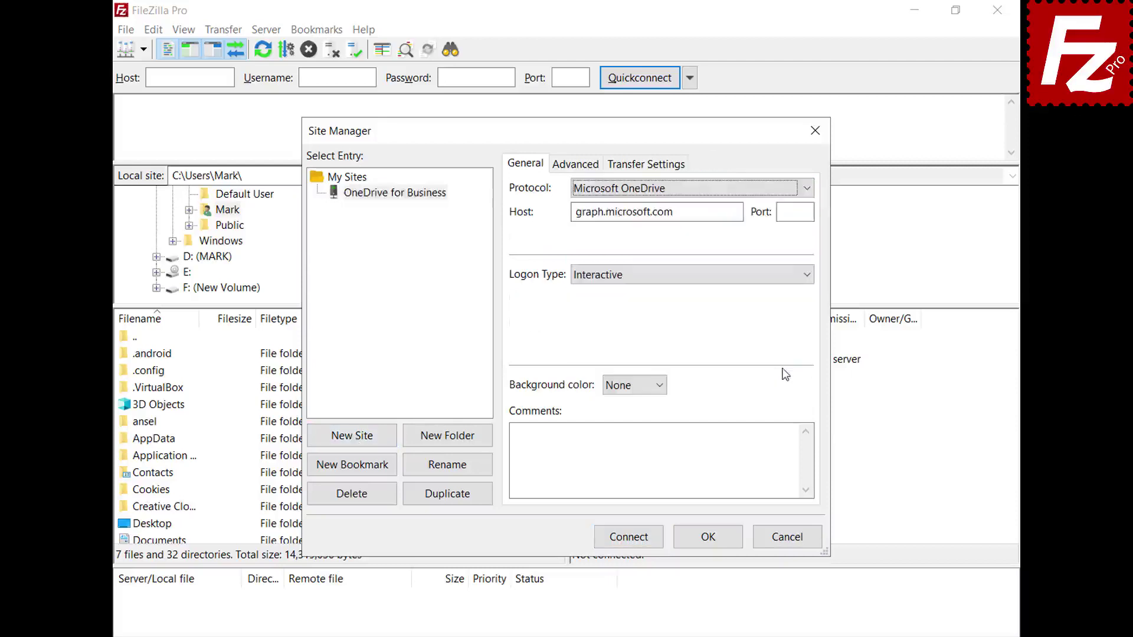
pyautogui.click(628, 538)
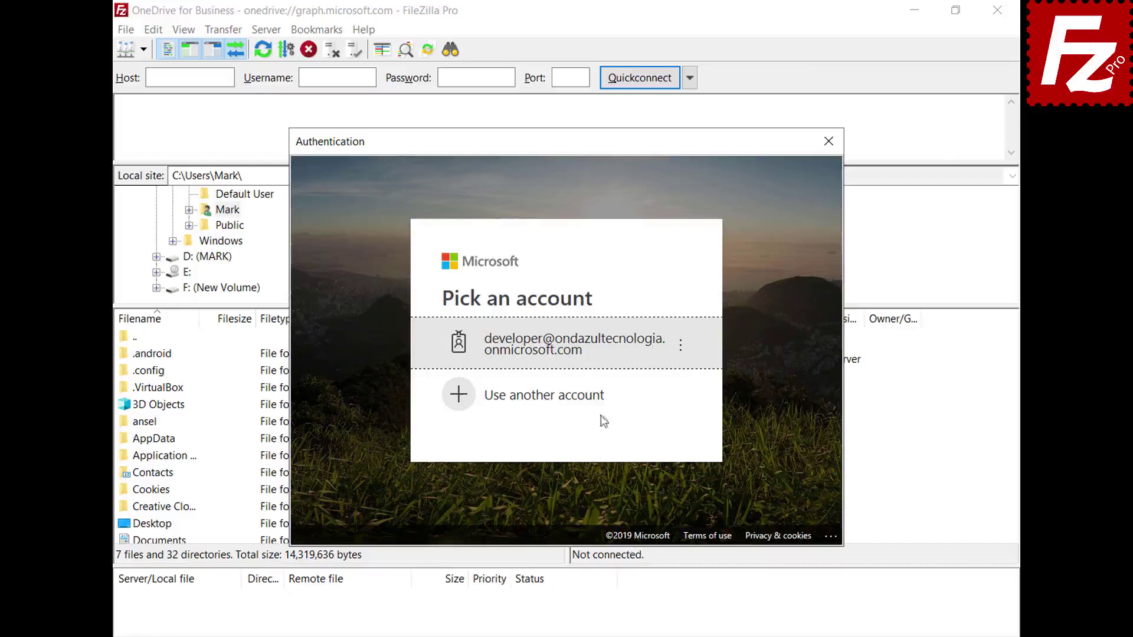
# Choose 'Use another account' and sign in with that account's e-mail and password.
pyautogui.click(596, 397)
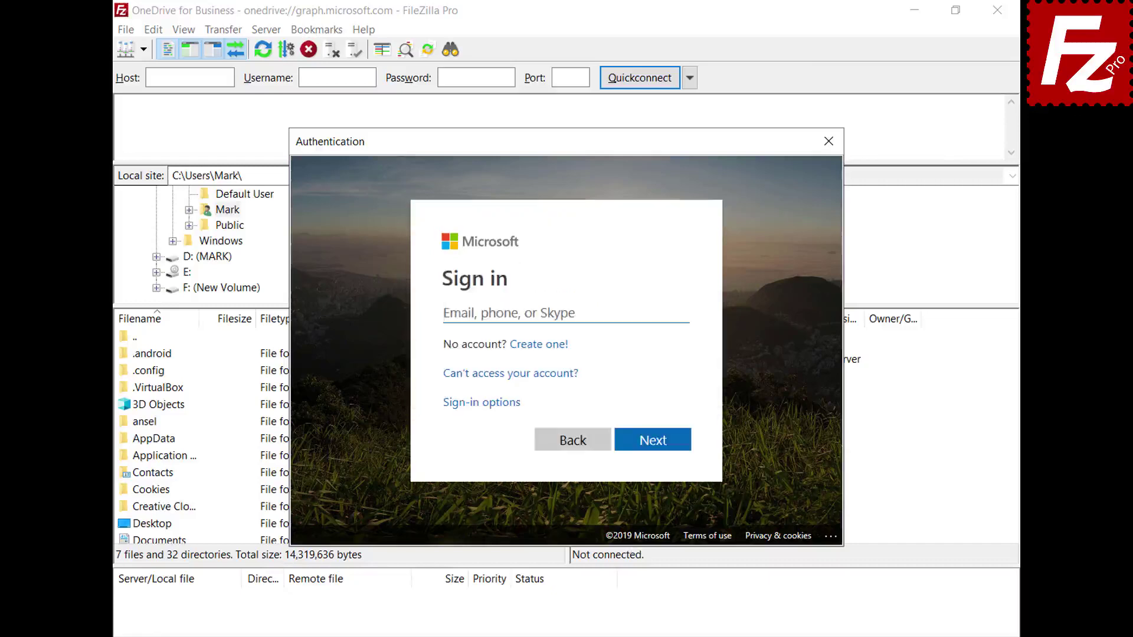
pyautogui.hotkey('ctrl', 'v')
pyautogui.click(652, 440)
pyautogui.hotkey('ctrl', 'v')
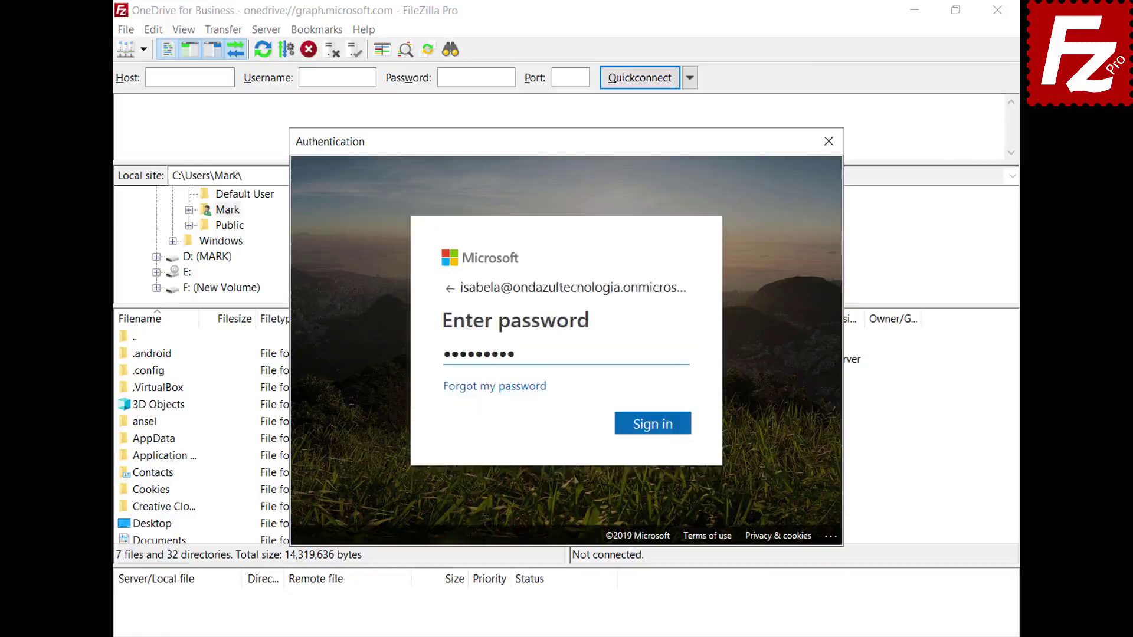
pyautogui.click(653, 423)
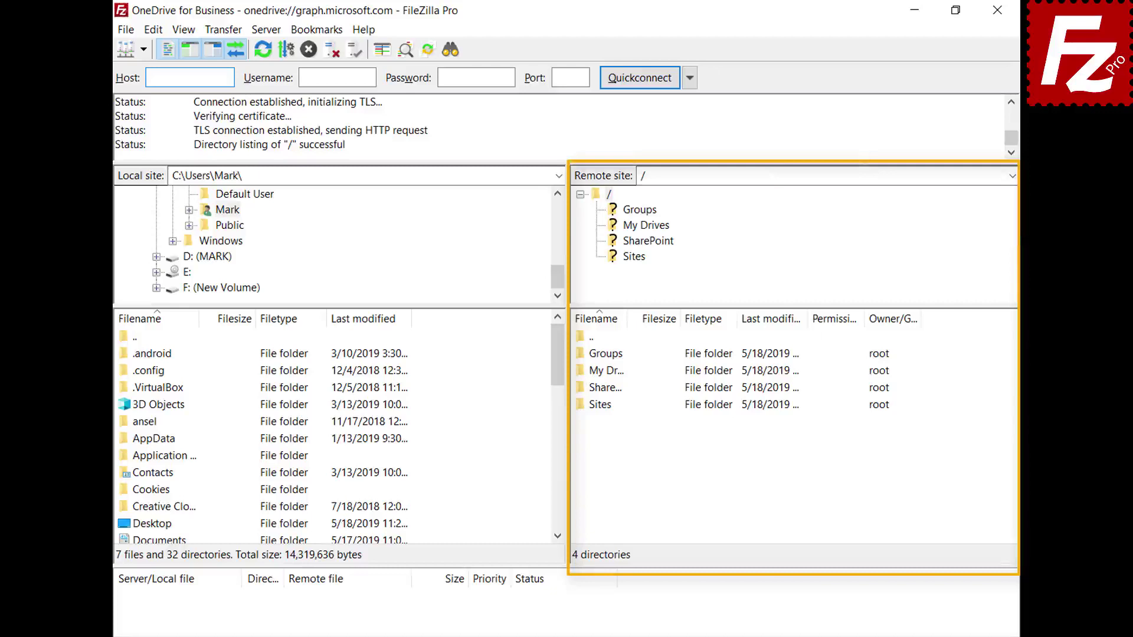
# Open My Drives and then this account's OneDrive folder in the remote pane.
pyautogui.doubleClick(584, 371)
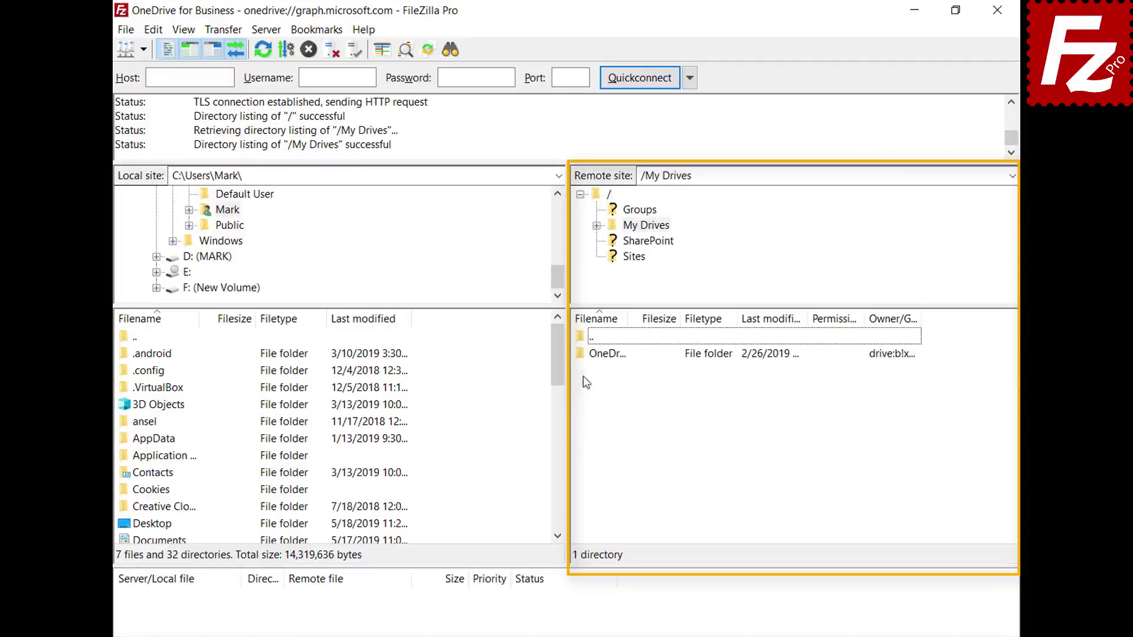
pyautogui.doubleClick(597, 357)
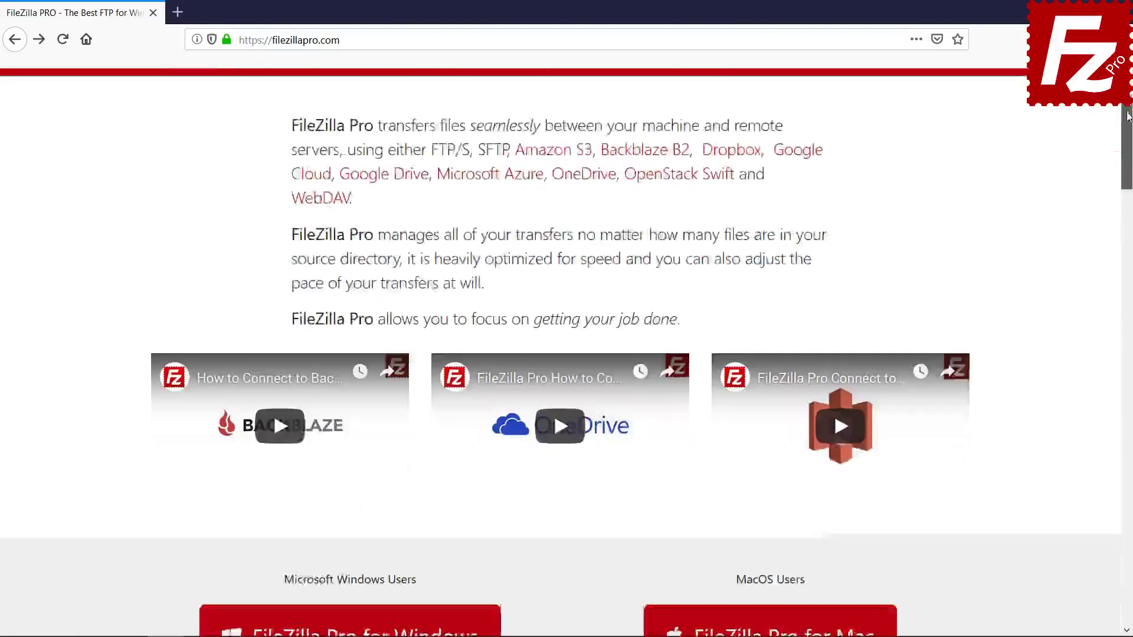
# Open the 2Checkout order for FileZilla Pro 3.39.0 at $19.99 and scroll to Payment Options.
pyautogui.scroll(-5, 354, 383)
pyautogui.click(354, 385)
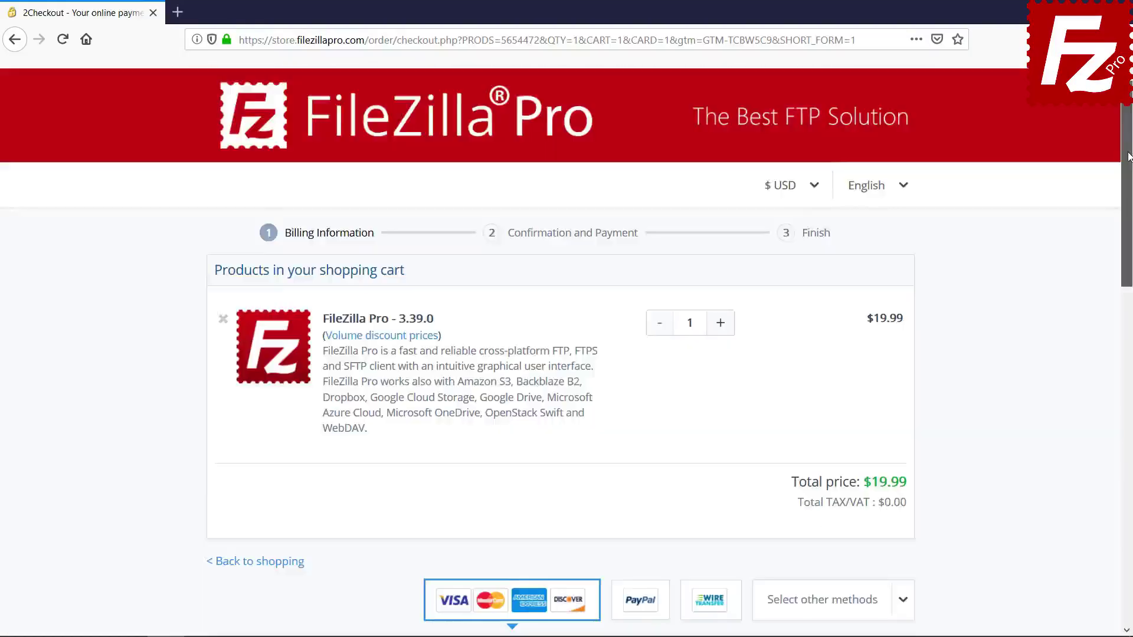
pyautogui.moveTo(1129, 156); pyautogui.dragTo(1130, 415)
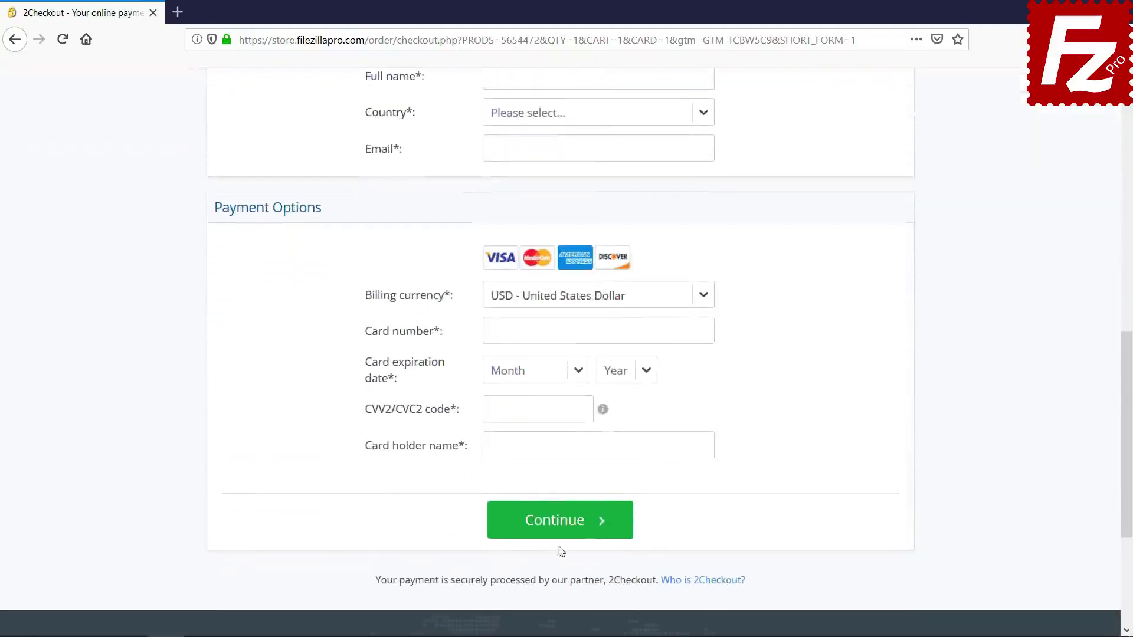